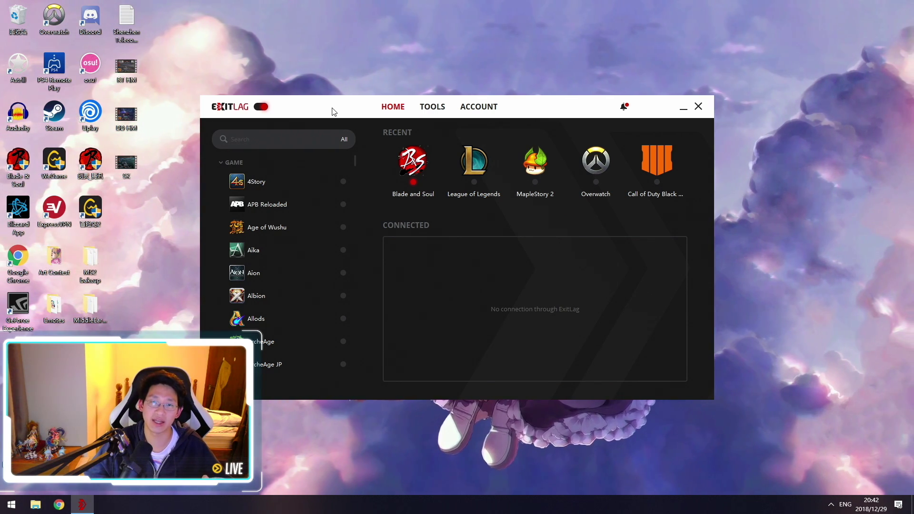
# Search the game list for "blade" and open the Blade and Soul route settings
pyautogui.click(402, 157)
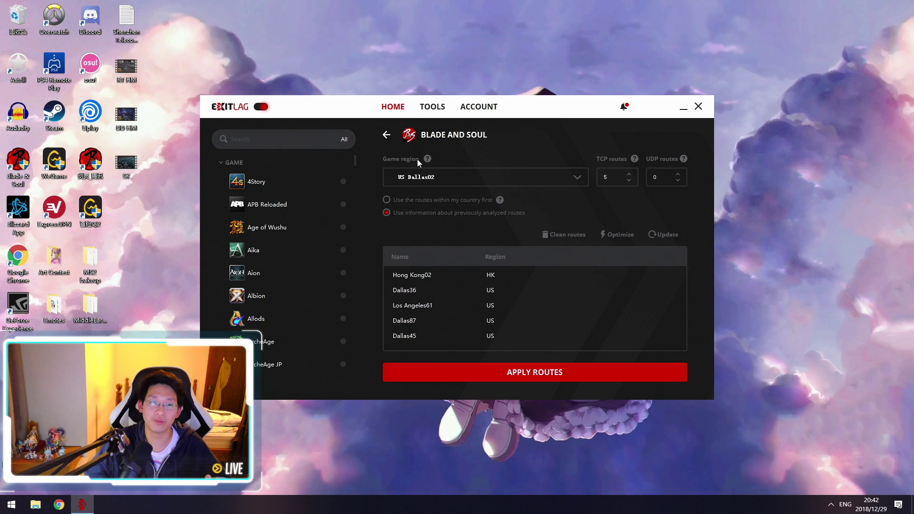
pyautogui.click(387, 134)
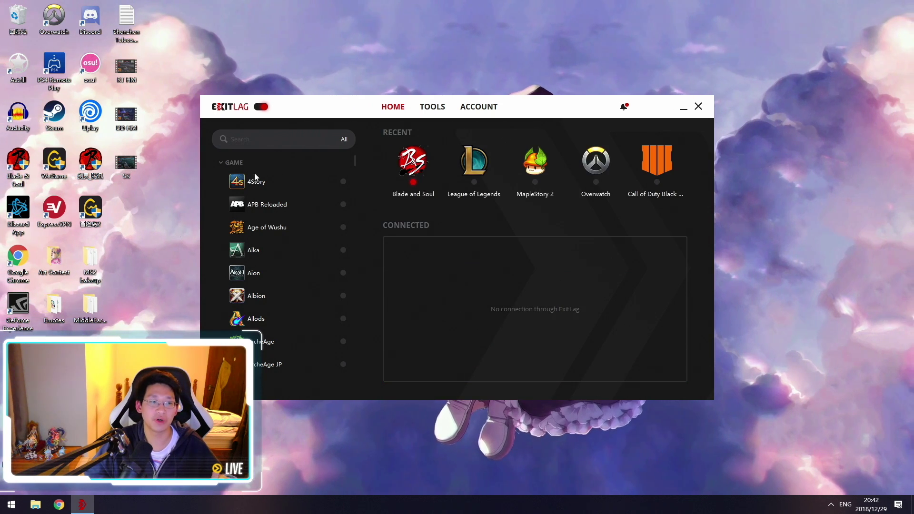
pyautogui.click(273, 138)
pyautogui.write('blade')
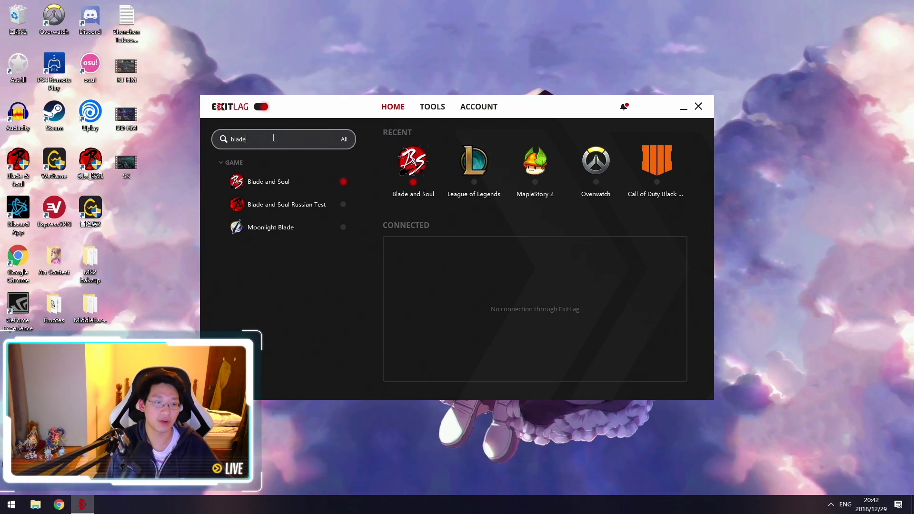
pyautogui.click(283, 182)
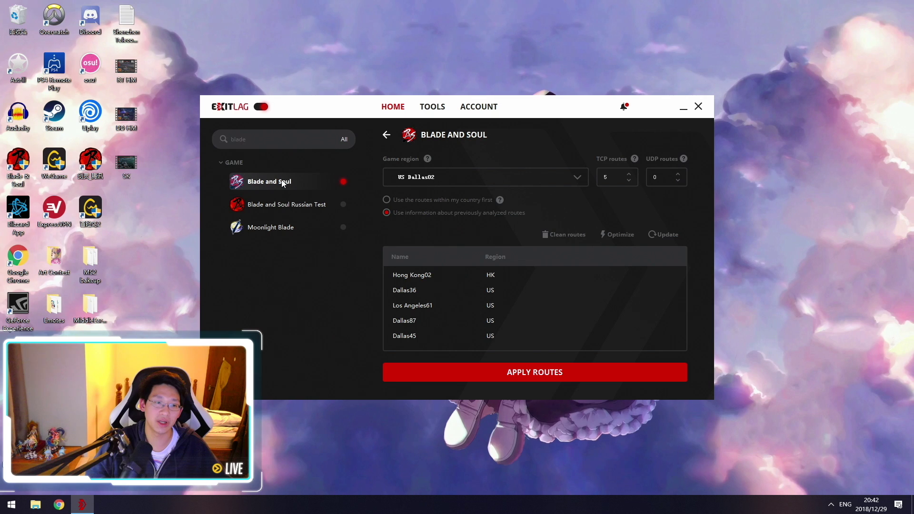
# Examine the full range of game regions offered for Blade and Soul and the TCP routes setting
pyautogui.click(543, 178)
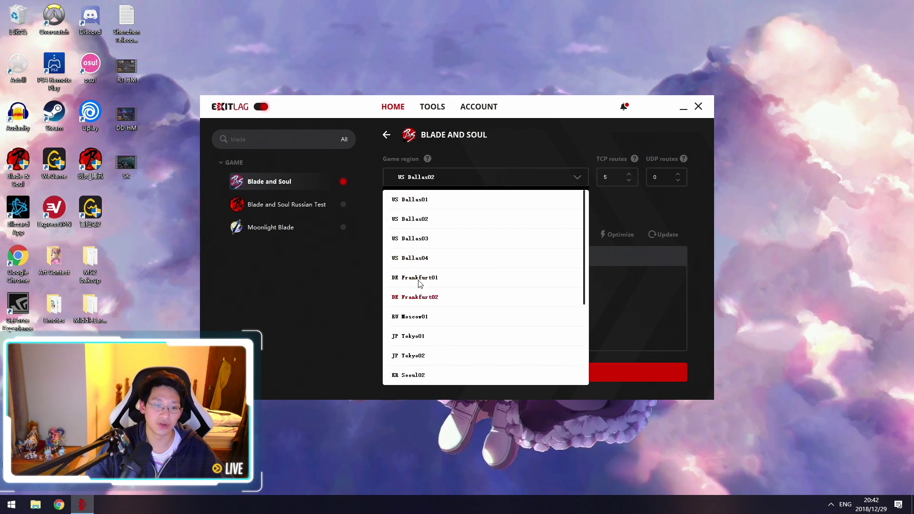
pyautogui.scroll(-1, 420, 286)
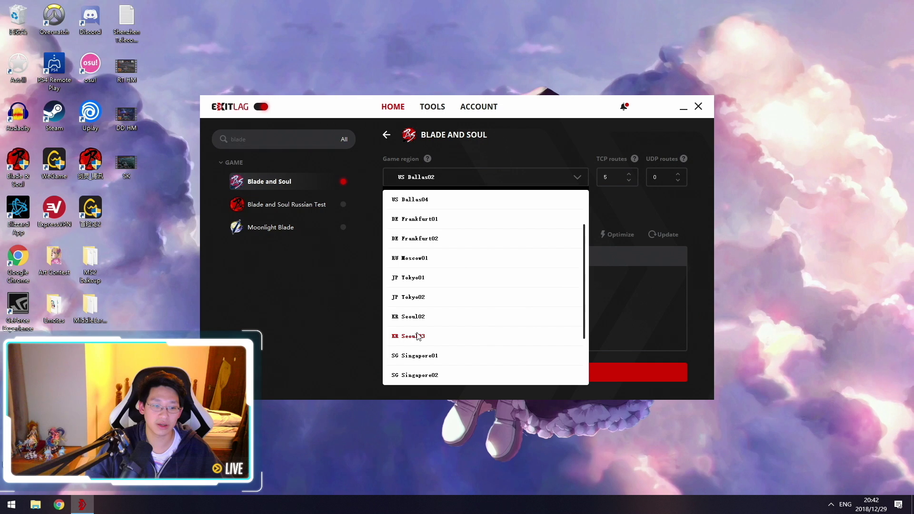
pyautogui.scroll(-2, 418, 342)
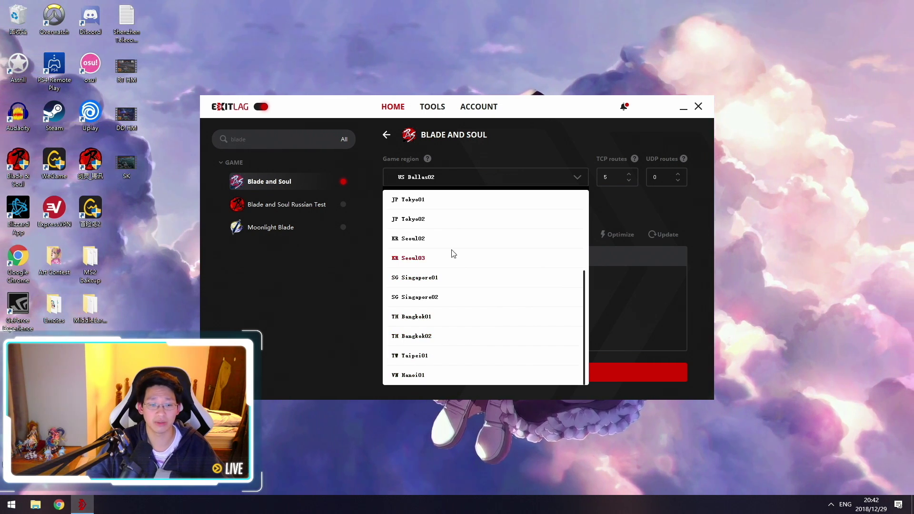
pyautogui.scroll(3, 465, 258)
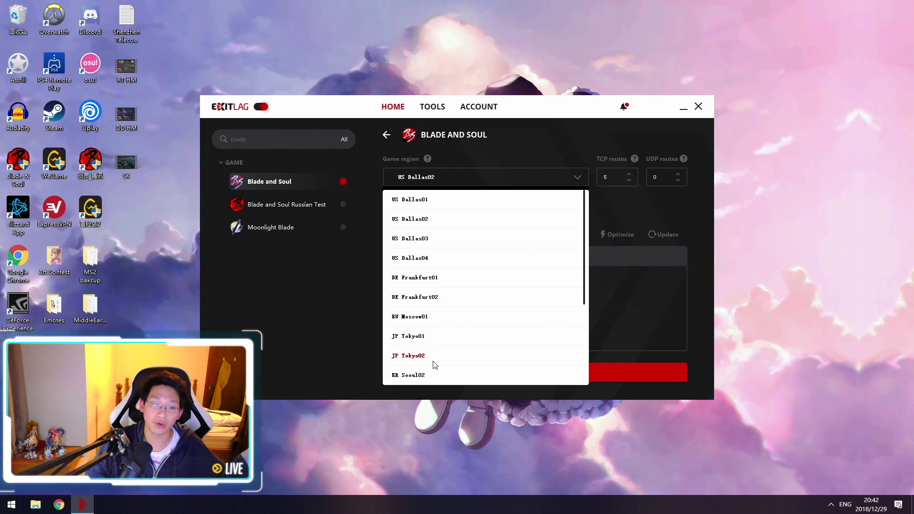
pyautogui.scroll(-3, 433, 362)
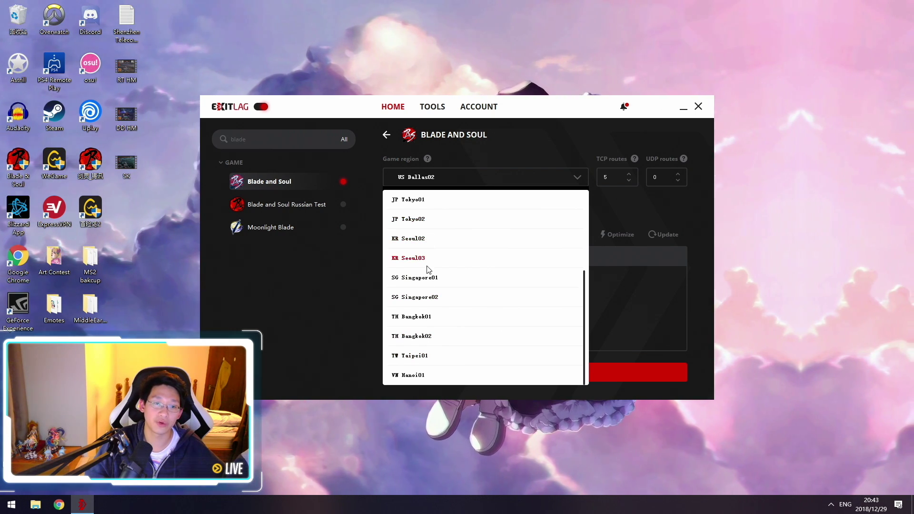
pyautogui.scroll(1, 434, 259)
pyautogui.scroll(-1, 433, 259)
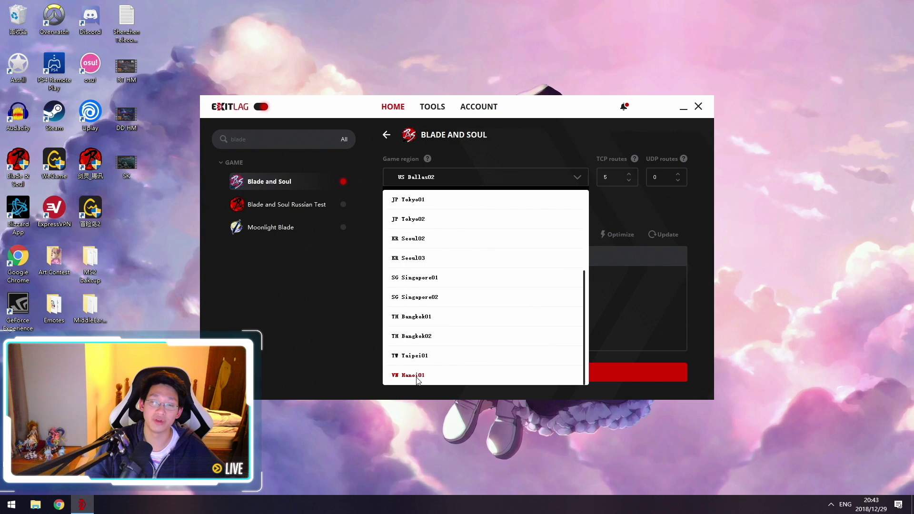
pyautogui.scroll(3, 438, 297)
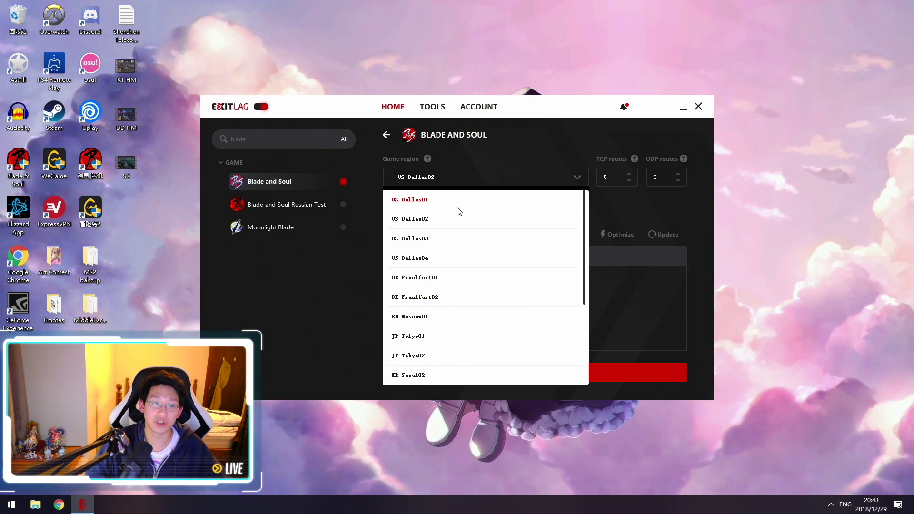
pyautogui.scroll(-3, 471, 267)
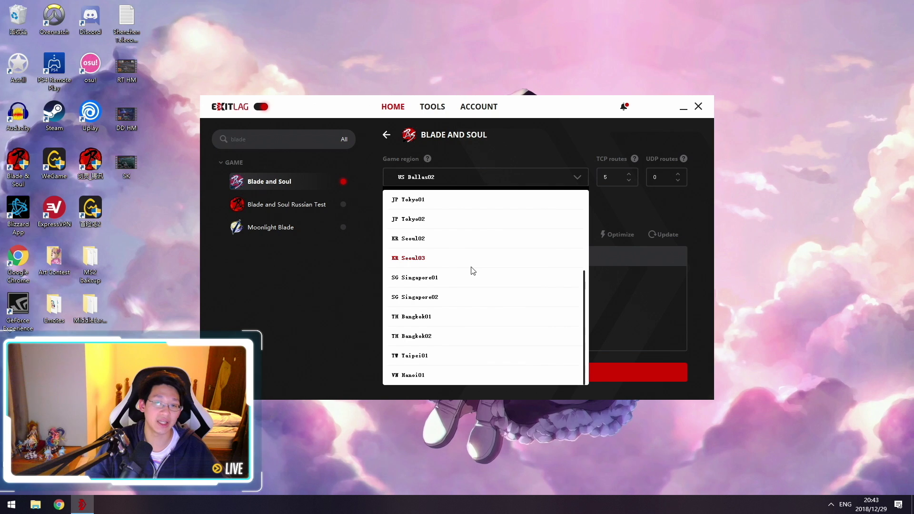
pyautogui.scroll(3, 472, 271)
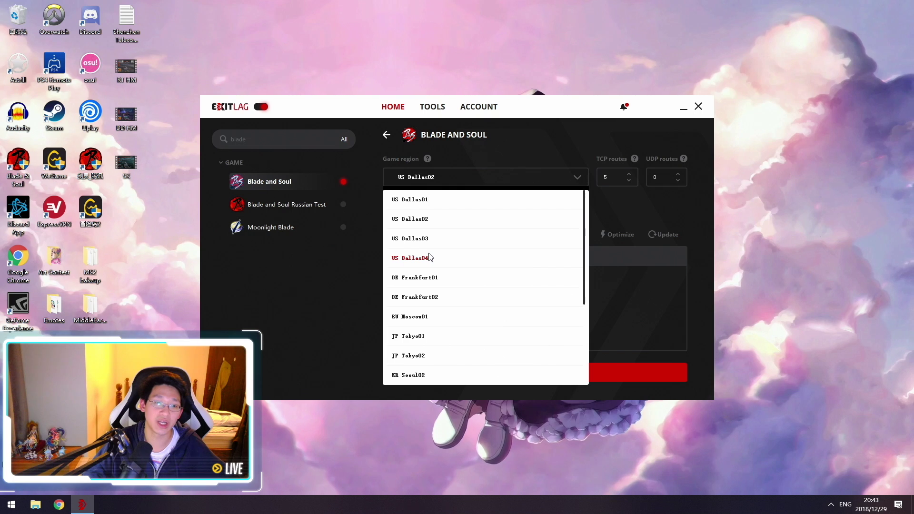
pyautogui.click(632, 205)
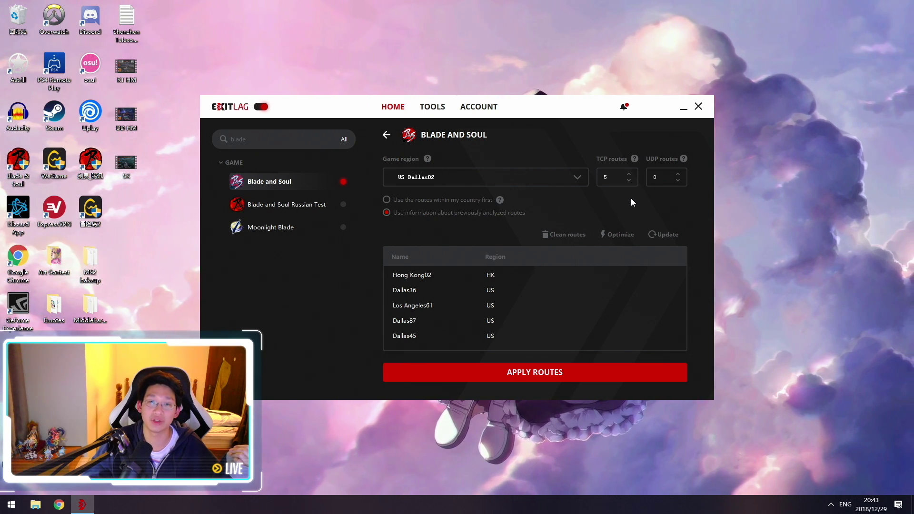
pyautogui.click(579, 179)
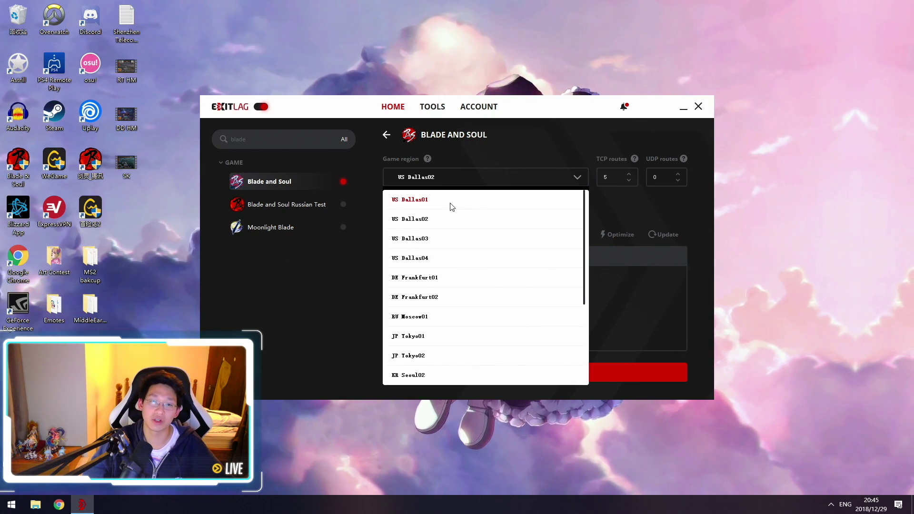
pyautogui.click(622, 204)
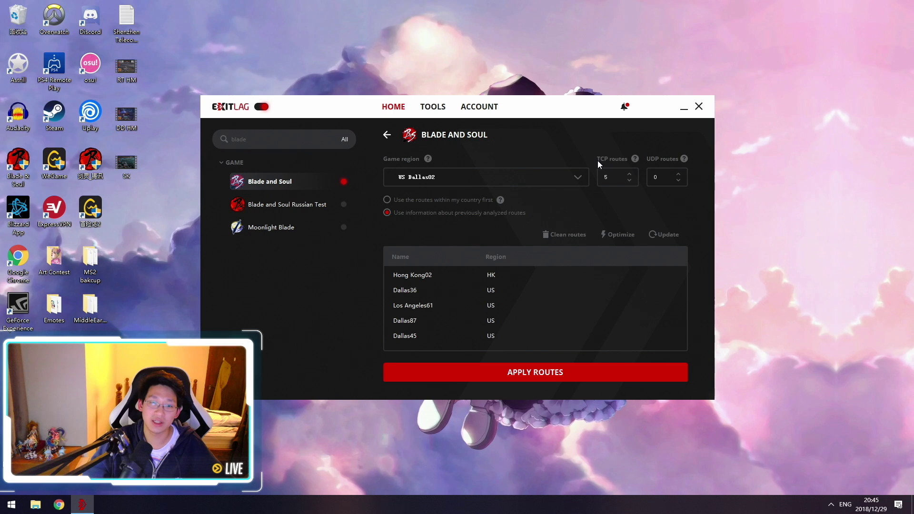
pyautogui.moveTo(635, 159)
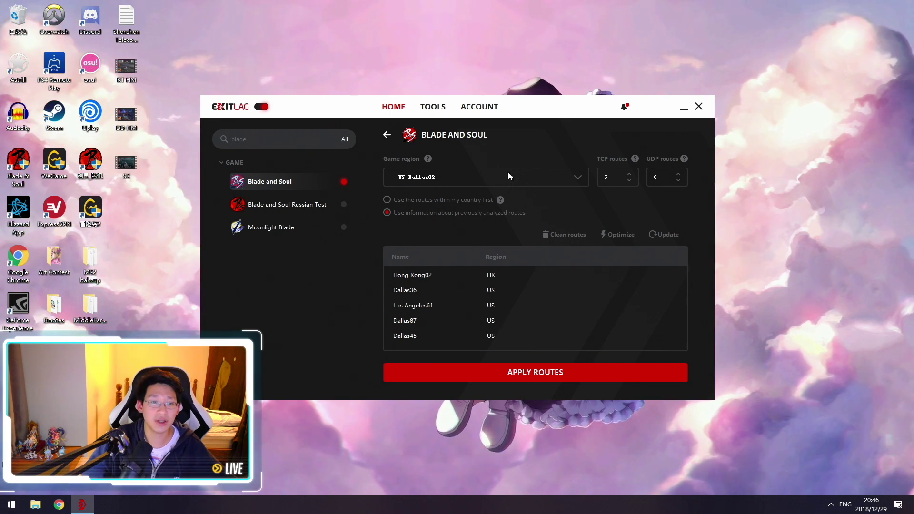
# Set the game region to US Dallas01 and update its route latencies several times
pyautogui.click(577, 177)
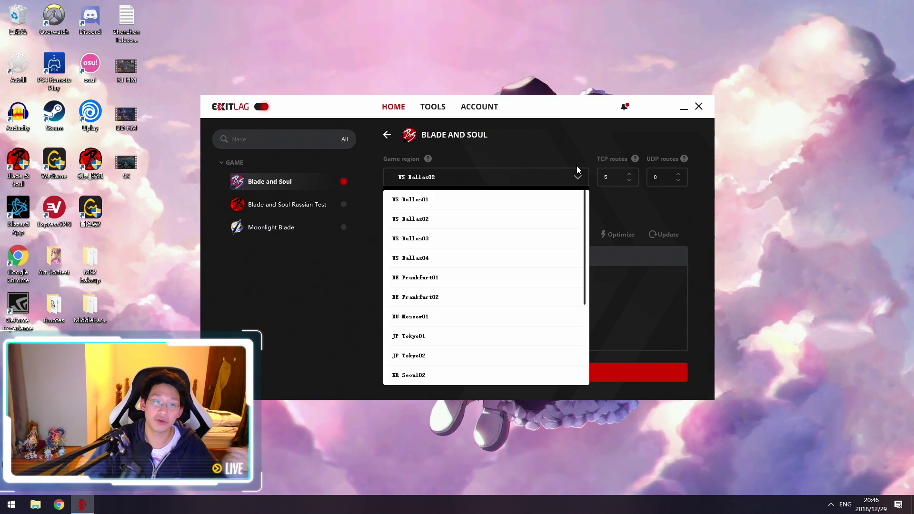
pyautogui.click(465, 198)
pyautogui.click(664, 236)
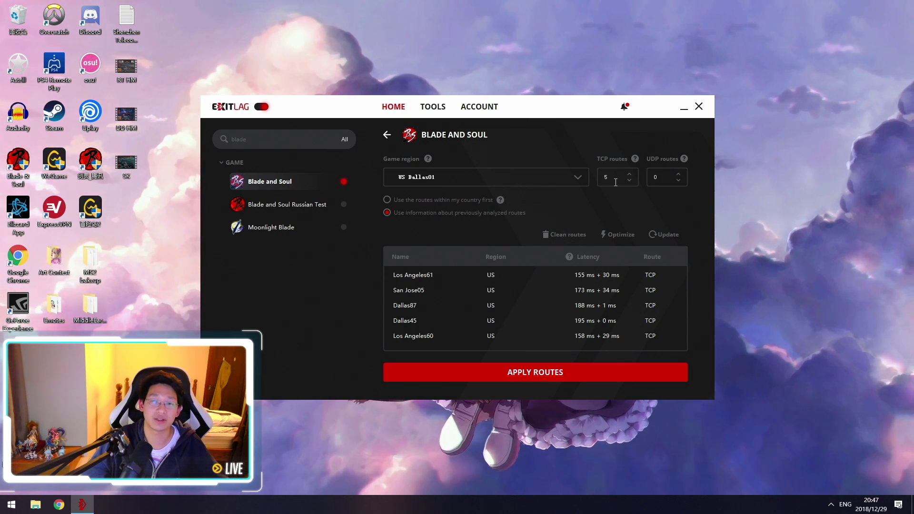
pyautogui.click(571, 177)
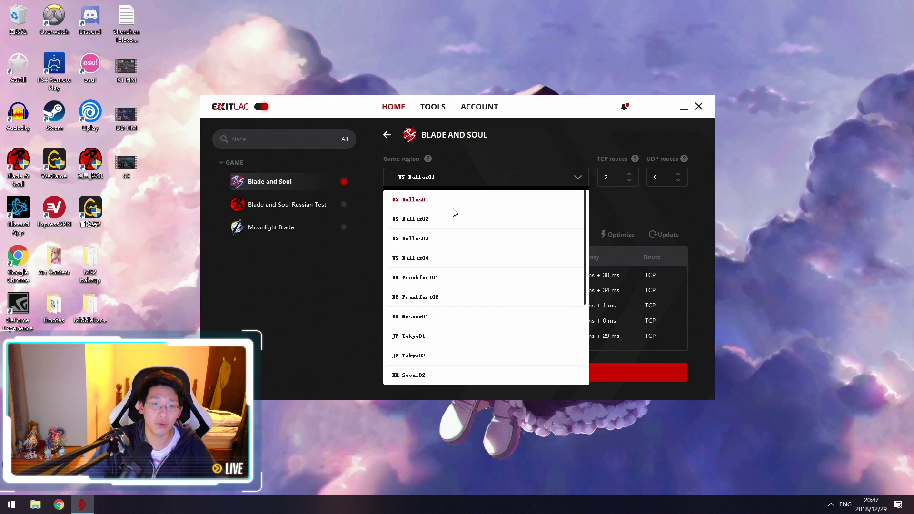
pyautogui.click(447, 202)
pyautogui.click(674, 231)
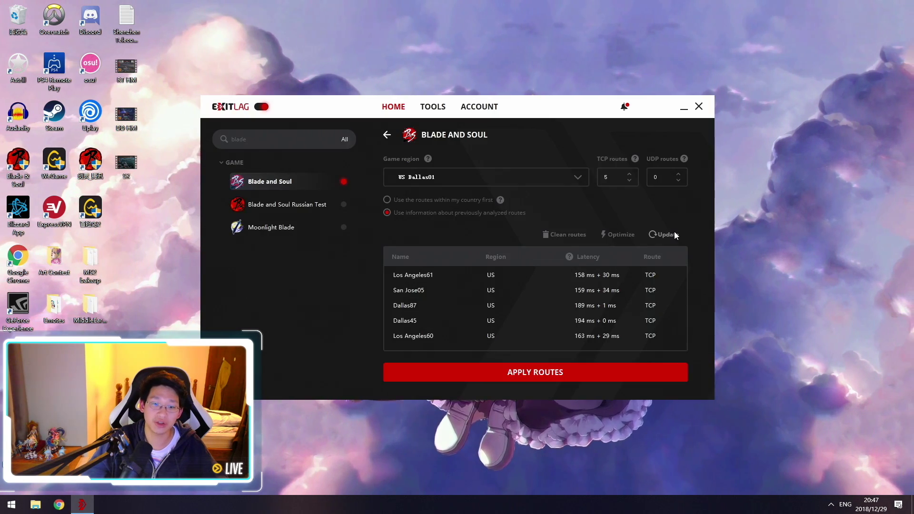
pyautogui.click(674, 231)
pyautogui.click(674, 231)
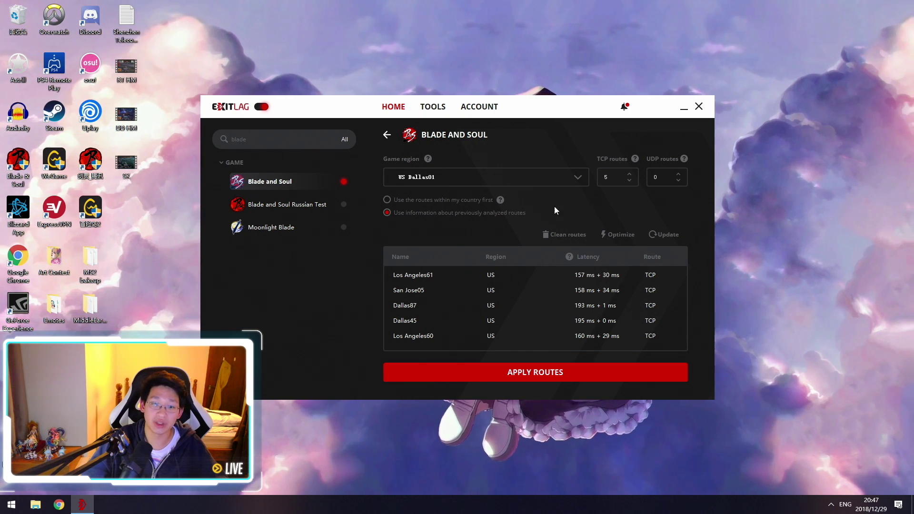
# Switch the game region to US Dallas02 and update its route latencies repeatedly
pyautogui.click(532, 177)
pyautogui.click(415, 218)
pyautogui.click(664, 236)
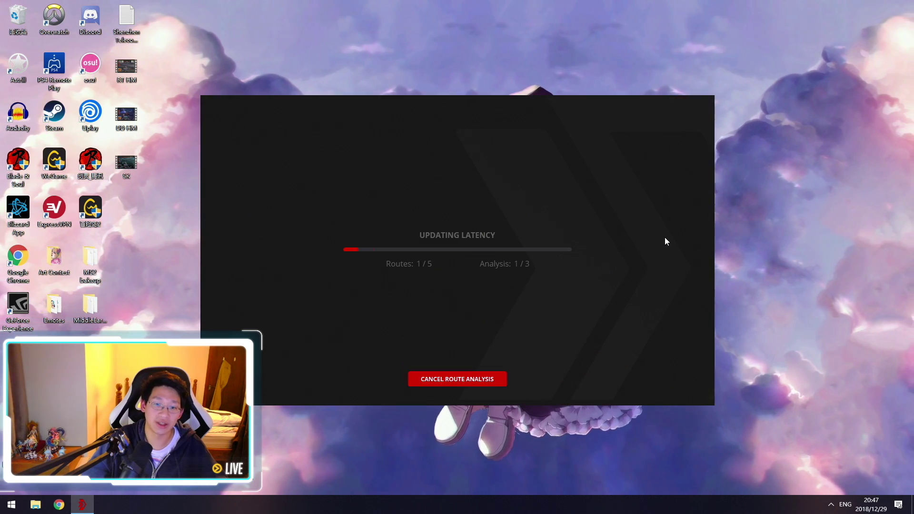
pyautogui.click(664, 235)
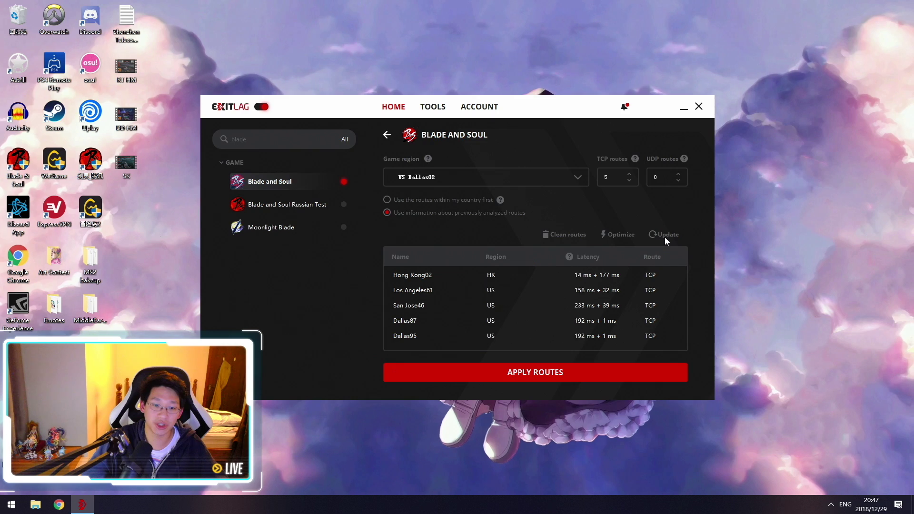
pyautogui.click(664, 236)
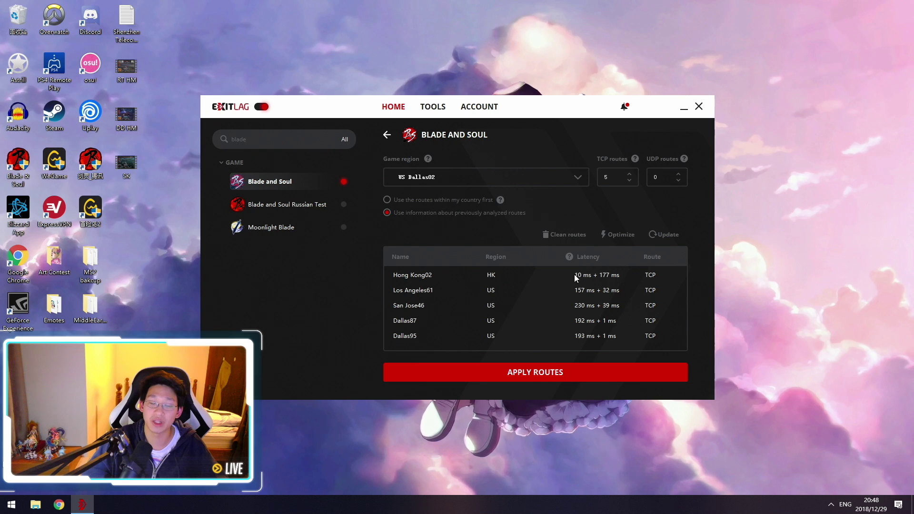
# Switch the game region to US Dallas03 and update its route latencies twice
pyautogui.click(565, 180)
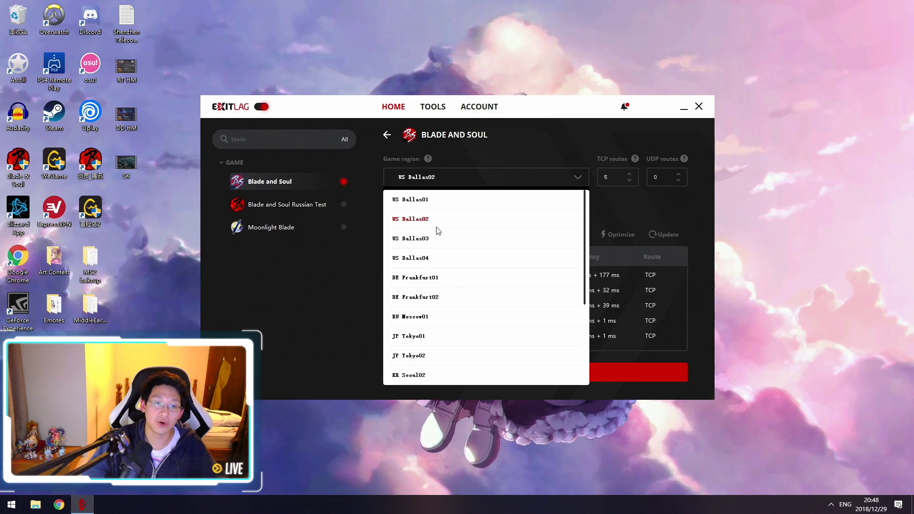
pyautogui.click(435, 233)
pyautogui.click(663, 233)
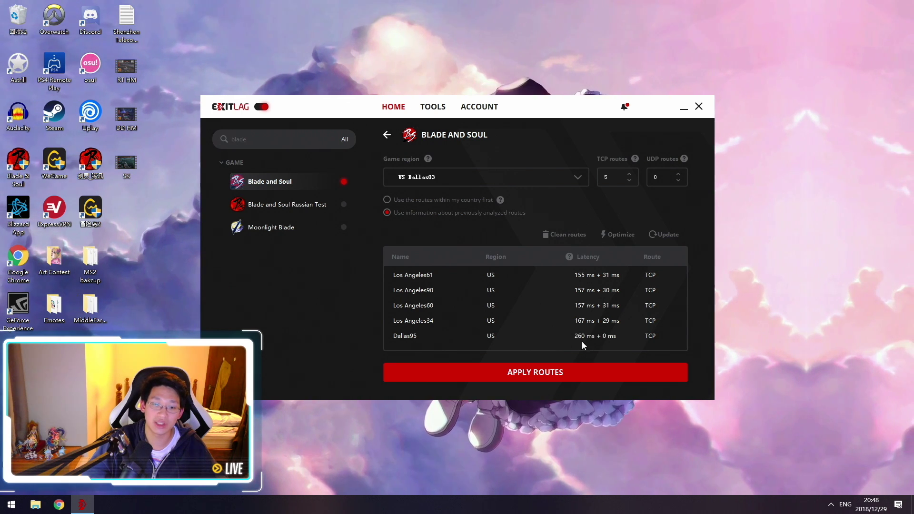
pyautogui.click(660, 233)
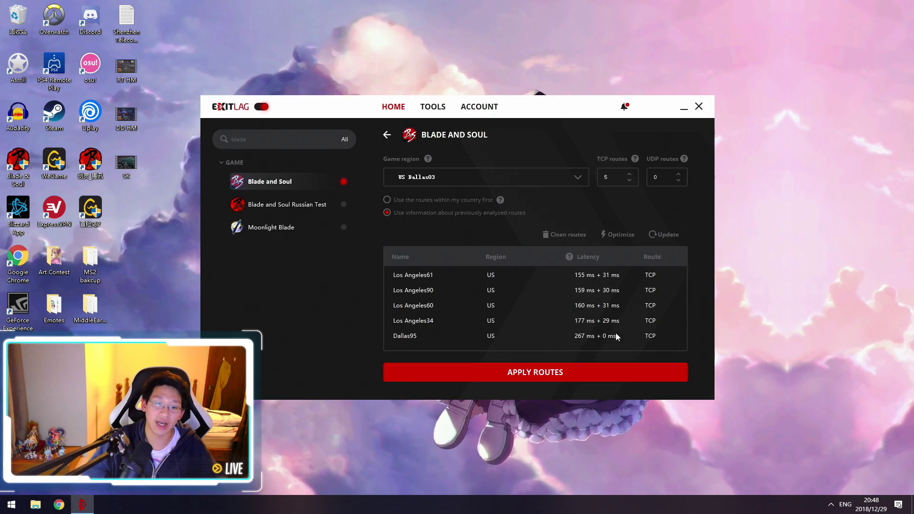
# Switch the game region to US Dallas04 and update its route latencies repeatedly for comparison
pyautogui.click(539, 179)
pyautogui.click(652, 235)
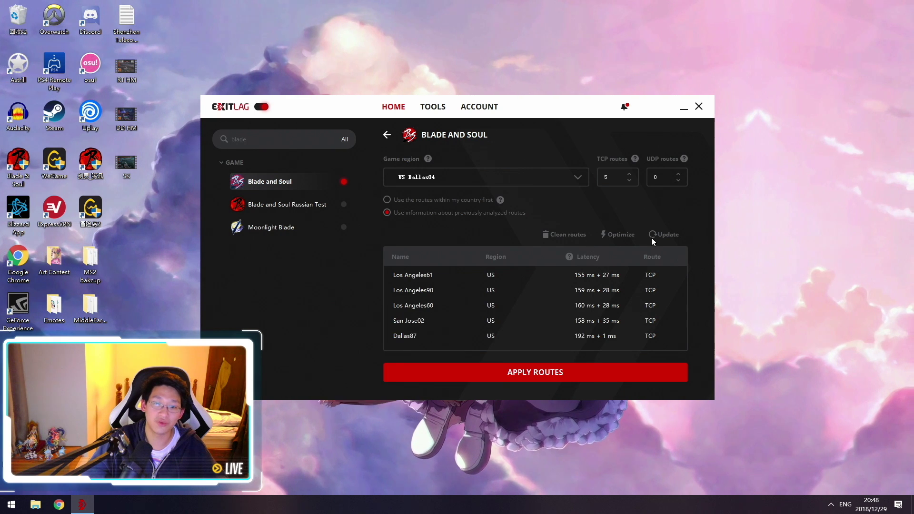
pyautogui.click(653, 235)
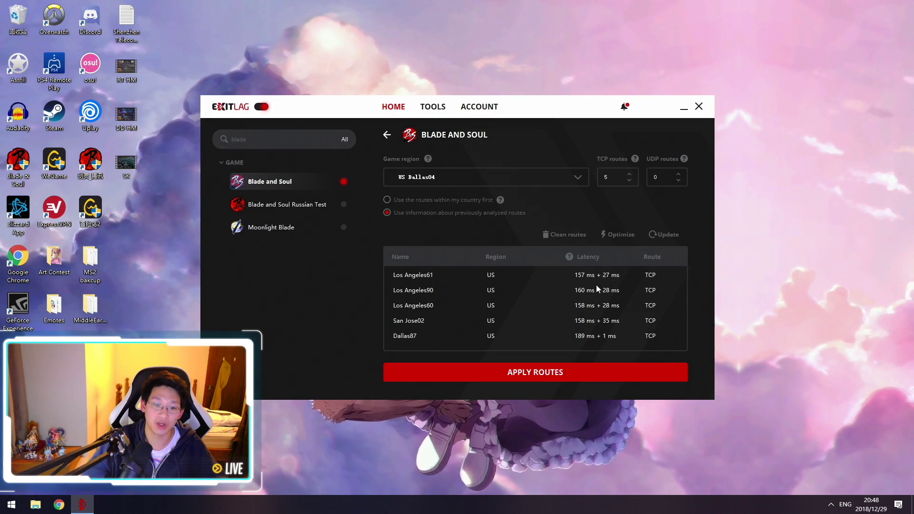
pyautogui.click(666, 237)
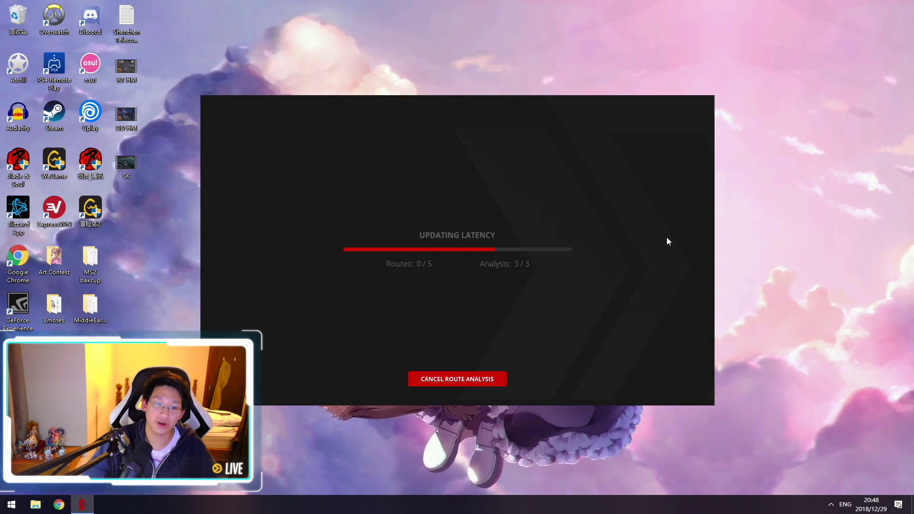
pyautogui.click(667, 236)
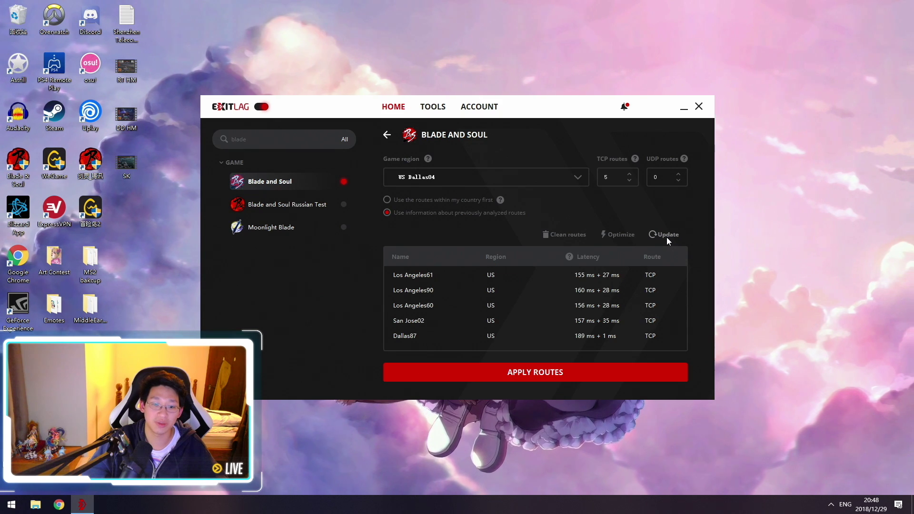
pyautogui.click(667, 236)
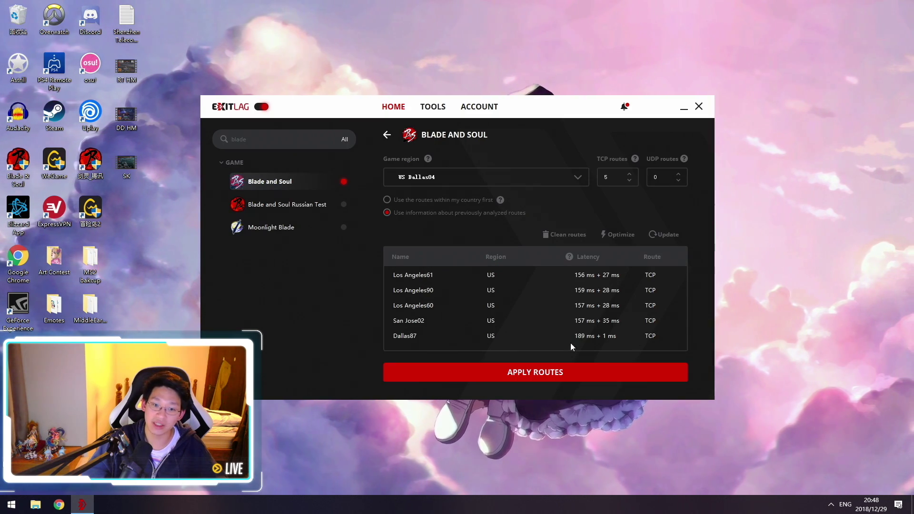
# Return the game region to US Dallas01 and update its route latencies again
pyautogui.click(467, 177)
pyautogui.click(452, 197)
pyautogui.click(662, 234)
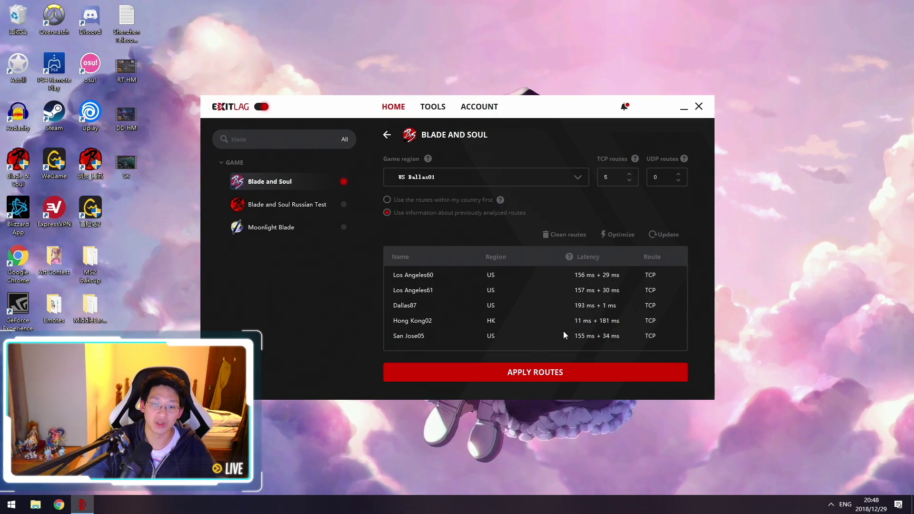
pyautogui.click(666, 234)
pyautogui.click(670, 236)
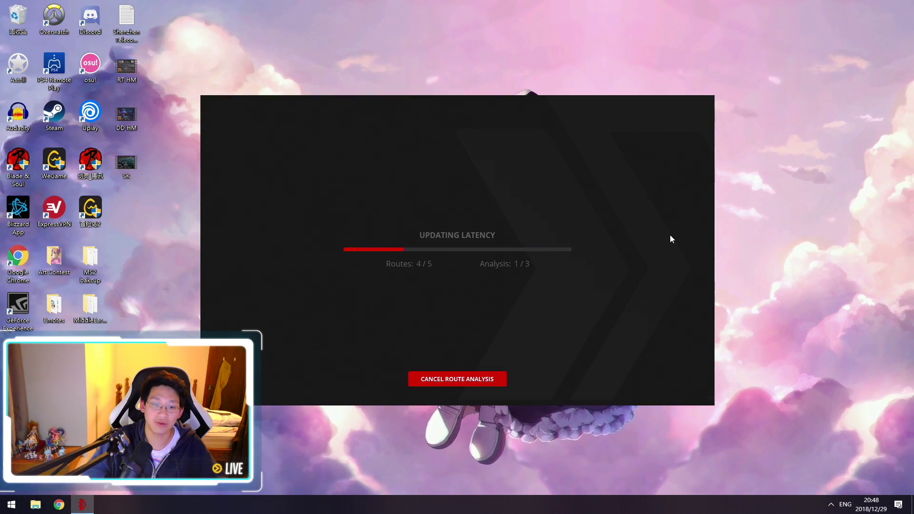